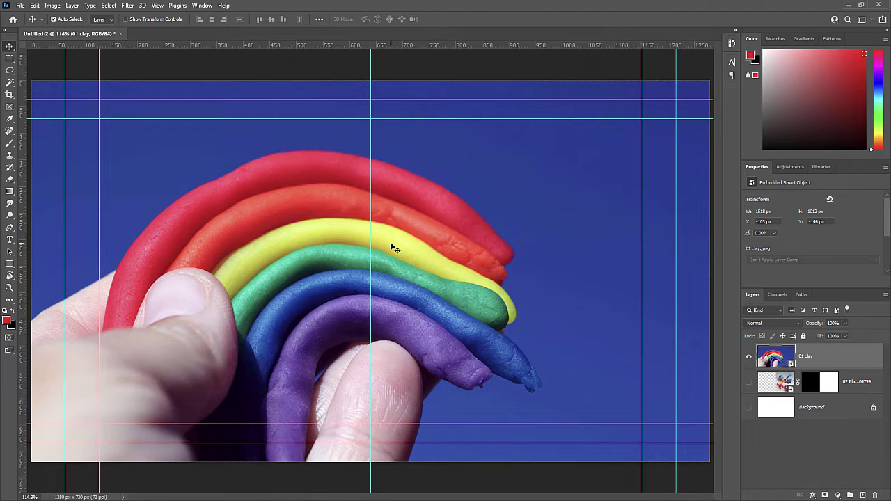
- Zoom in, fit the whole view on screen, and orbit the cube to another angle
scroll(390, 243, "up", 10, "alt")
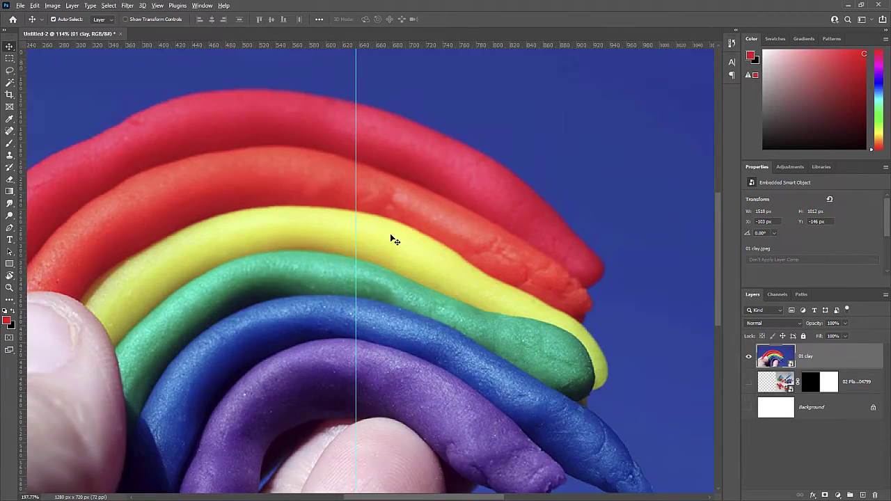
scroll(392, 239, "up", 5, "alt")
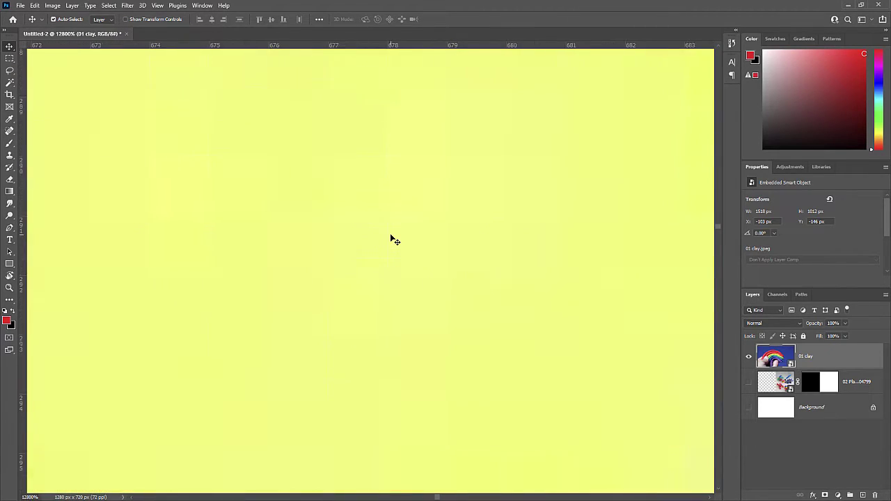
scroll(425, 338, "up", 5)
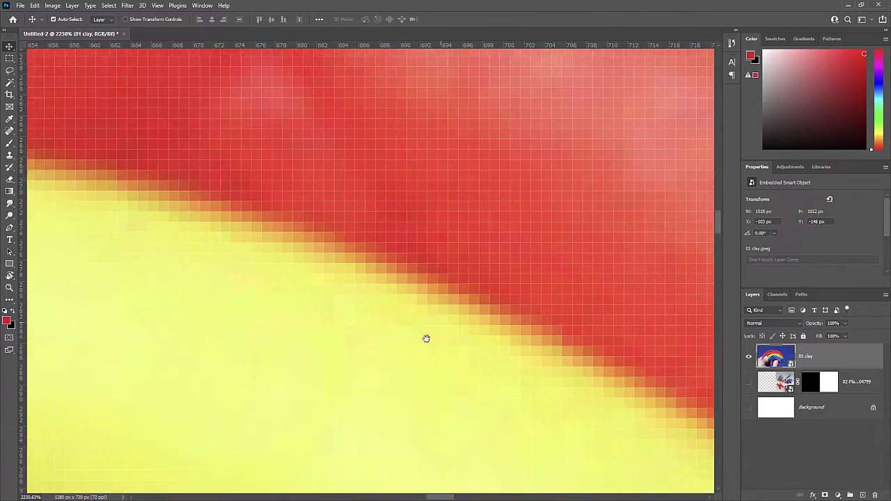
scroll(438, 282, "up", 1, "alt")
scroll(438, 283, "up", 3, "alt")
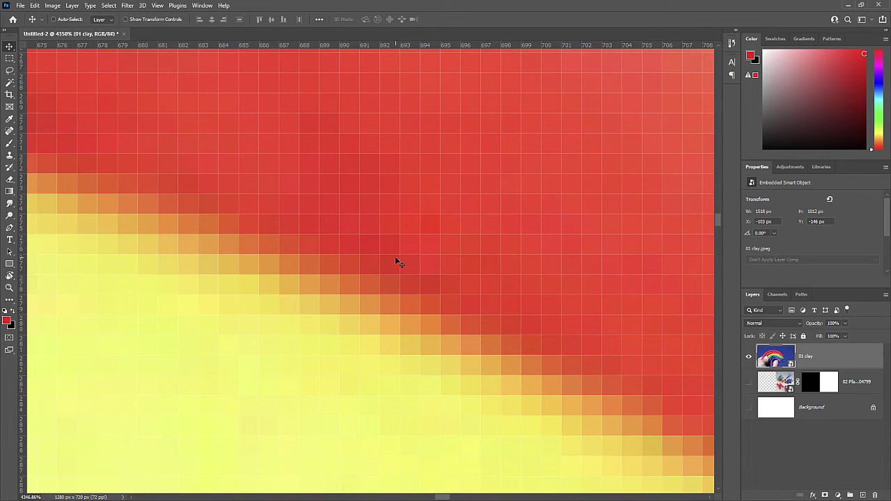
key("ctrl+0")
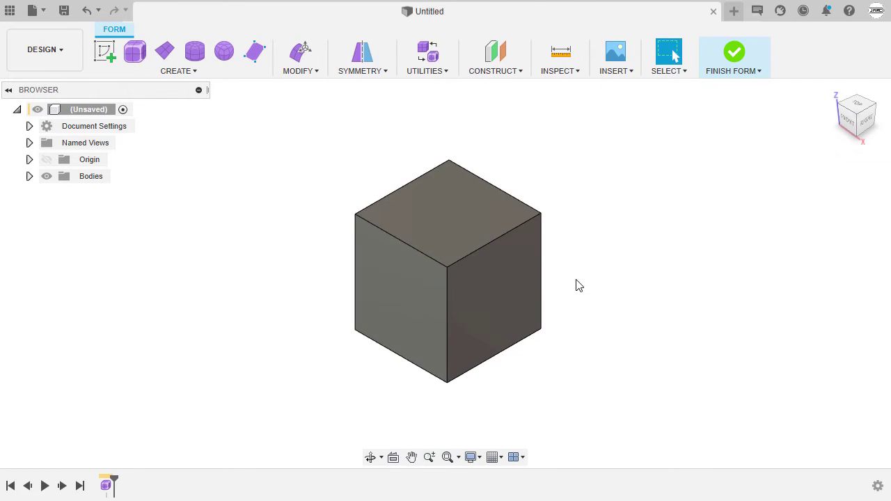
middle_click_drag(577, 285, 612, 223, "shift")
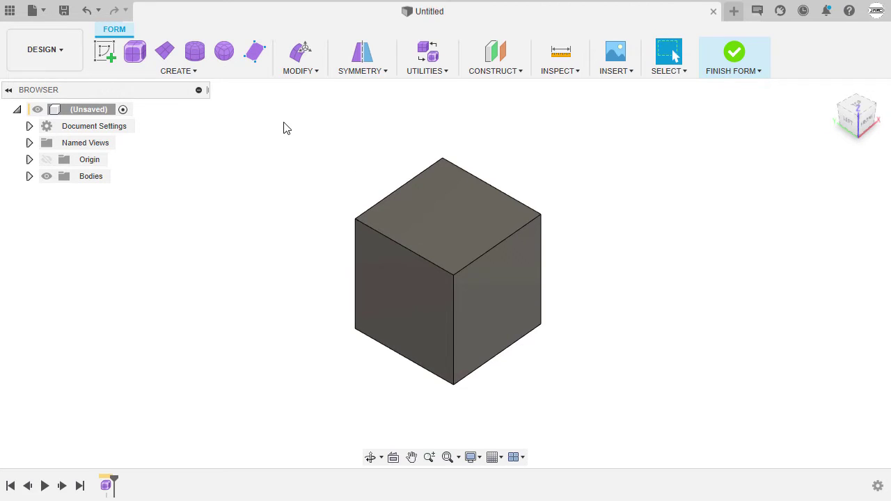
- Select the cube, try subdividing its faces and cancel, then view it as a smooth sphere (Alt+3)
left_click_drag(258, 106, 635, 410)
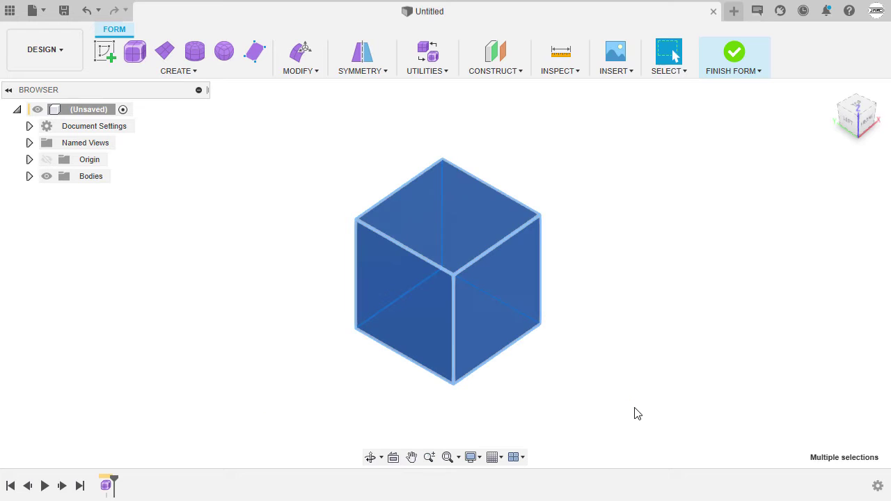
right_click(605, 173)
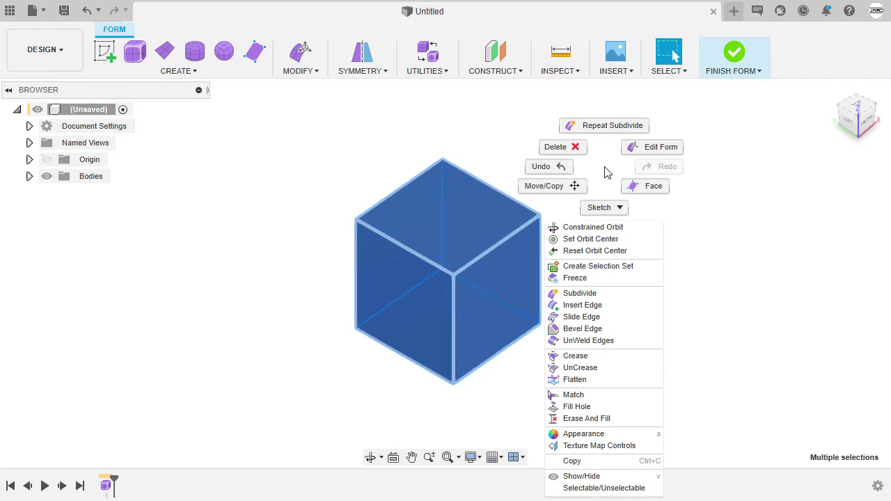
left_click(608, 293)
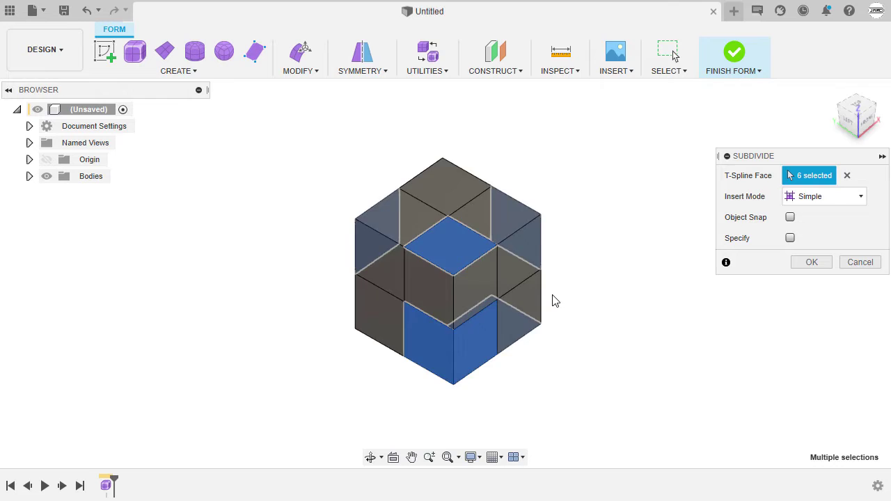
middle_click_drag(552, 302, 622, 294, "shift")
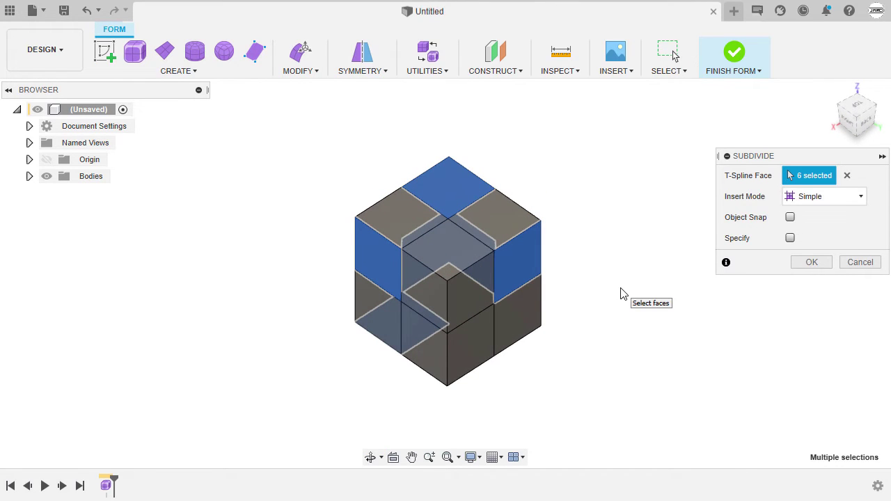
left_click(861, 263)
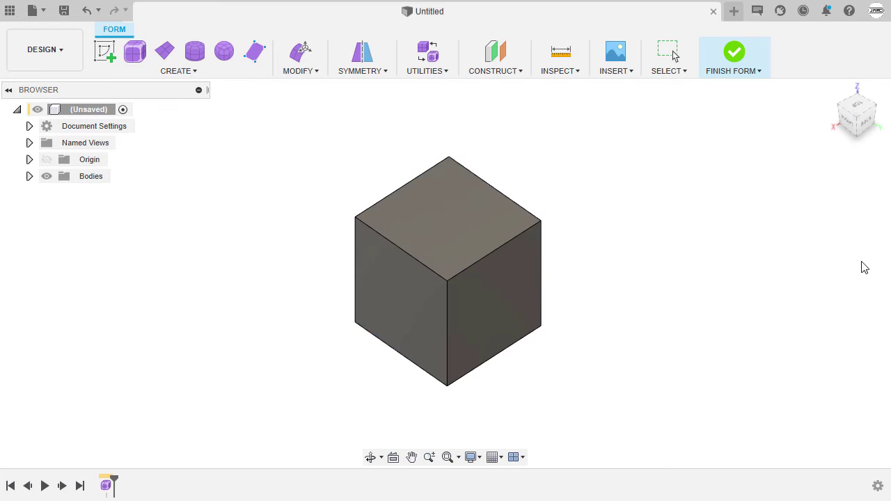
middle_click_drag(599, 225, 596, 220, "shift")
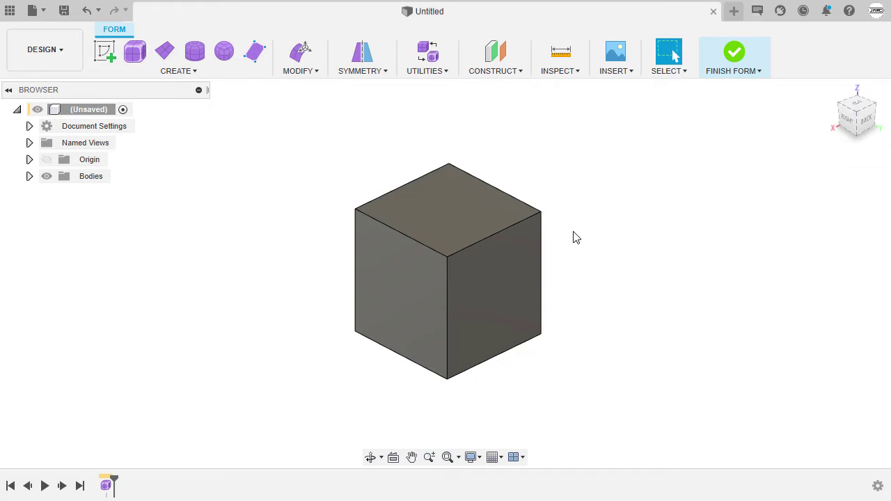
key("alt+3")
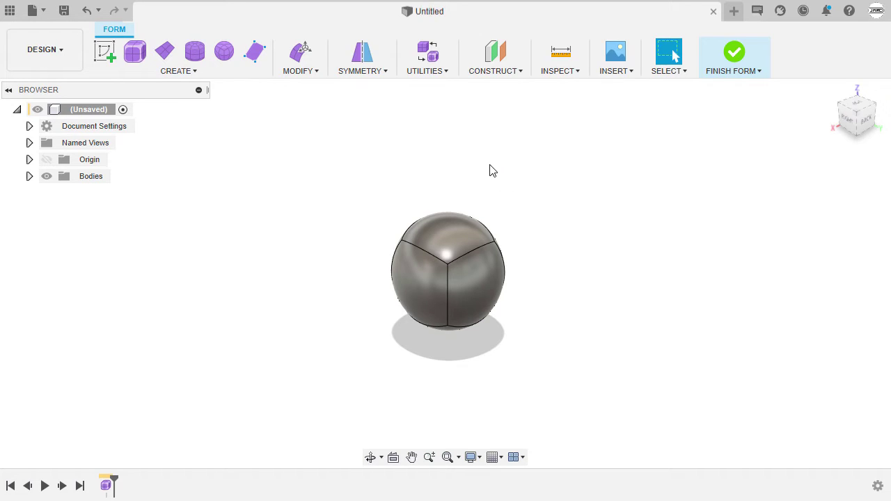
- In Display Mode, select all T-spline entities, compare Box and Control Frame, then apply Smooth Display and close
left_click(436, 76)
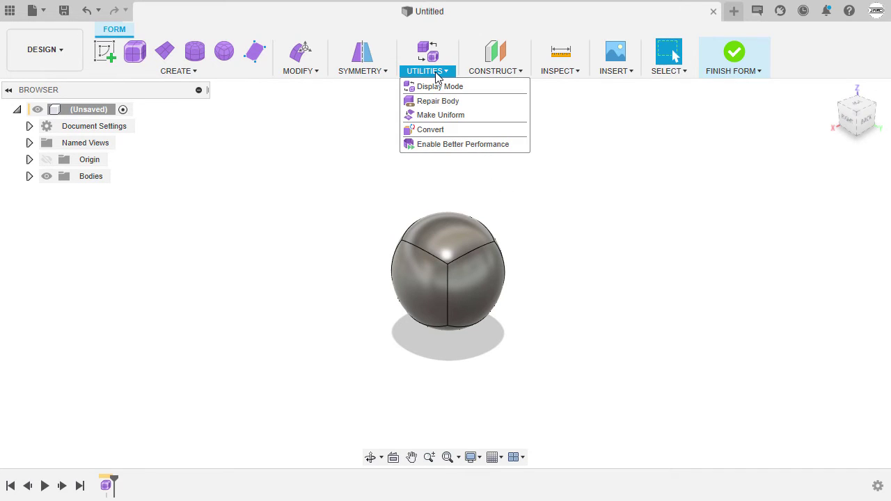
left_click(474, 89)
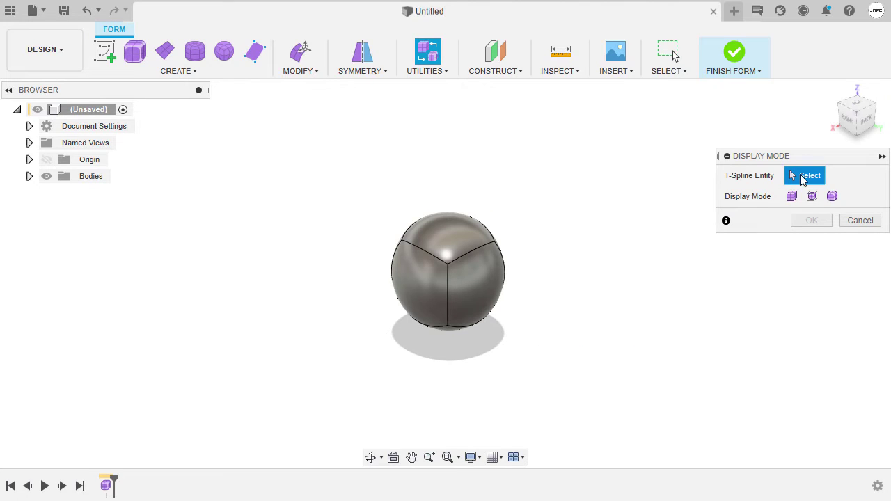
left_click_drag(316, 154, 647, 386)
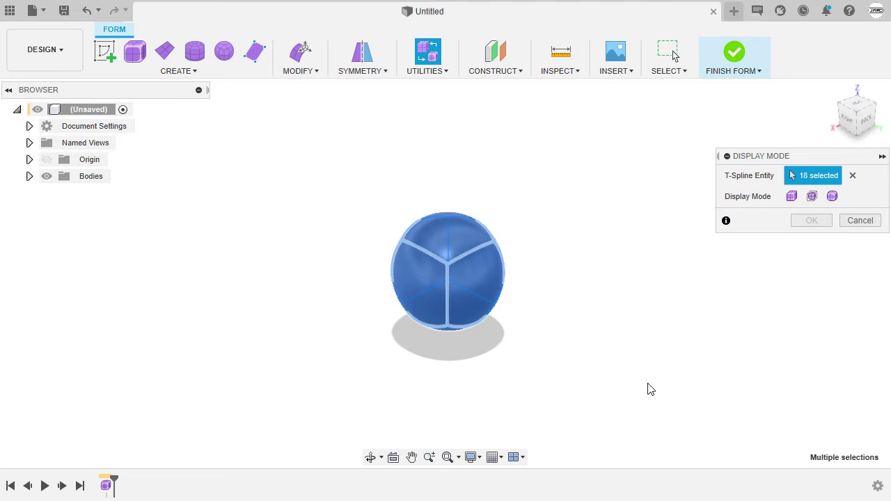
left_click(791, 198)
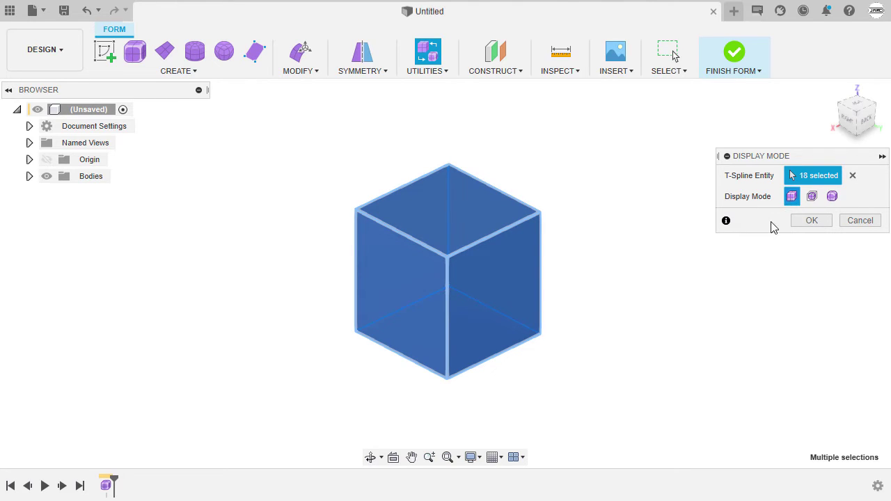
left_click(812, 197)
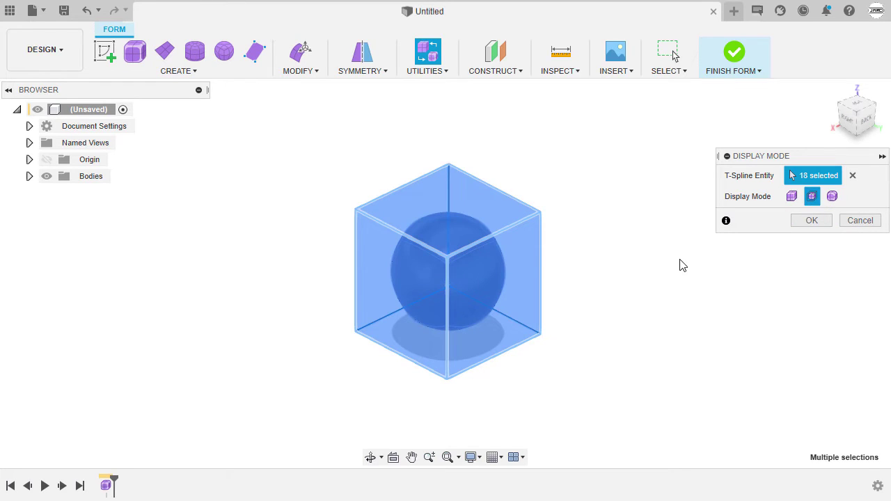
middle_click_drag(692, 278, 622, 266, "shift")
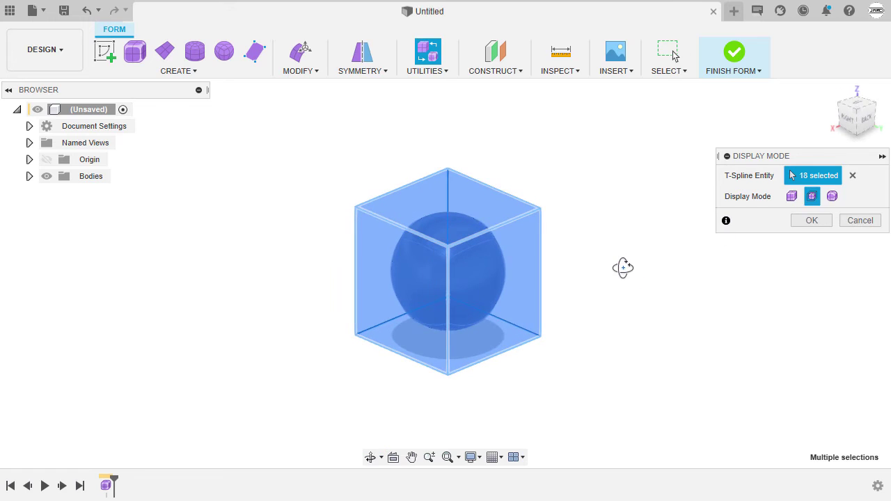
left_click(837, 201)
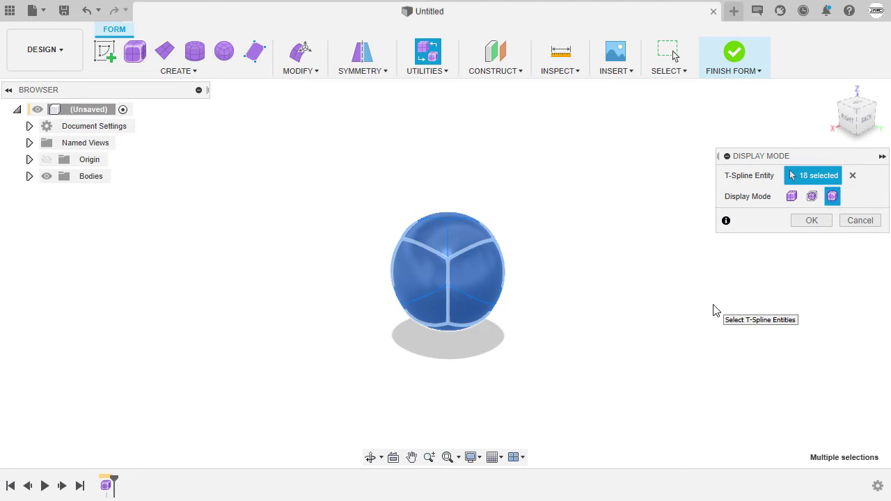
left_click(860, 220)
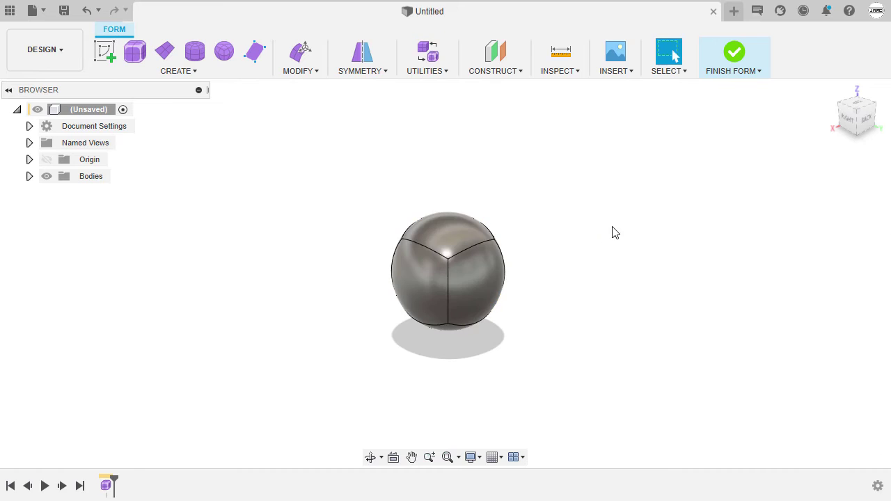
scroll(569, 244, "up", 1)
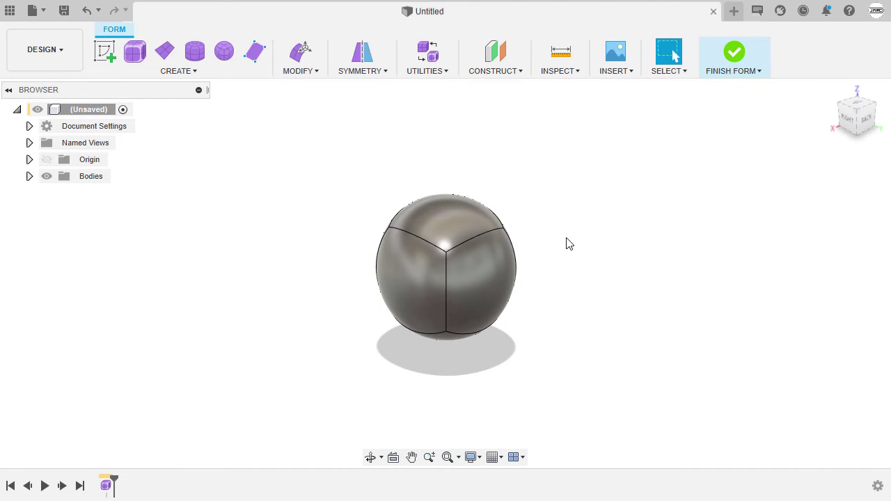
key("alt+1")
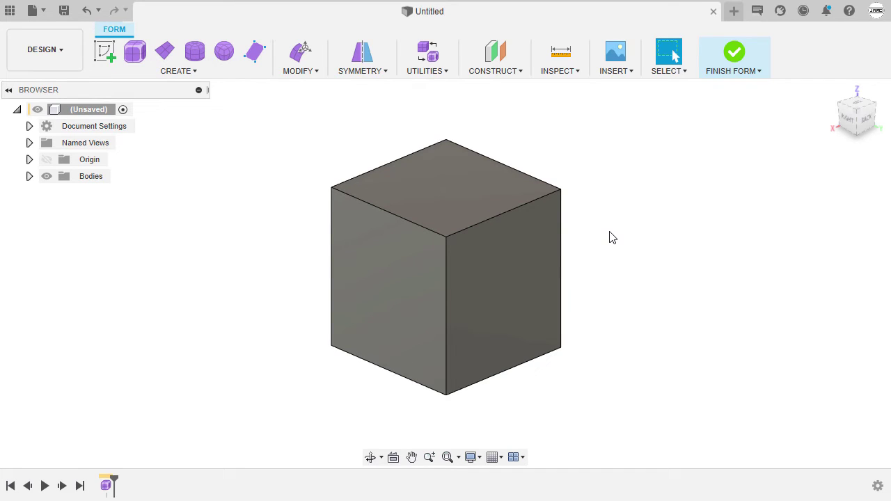
key("alt+2")
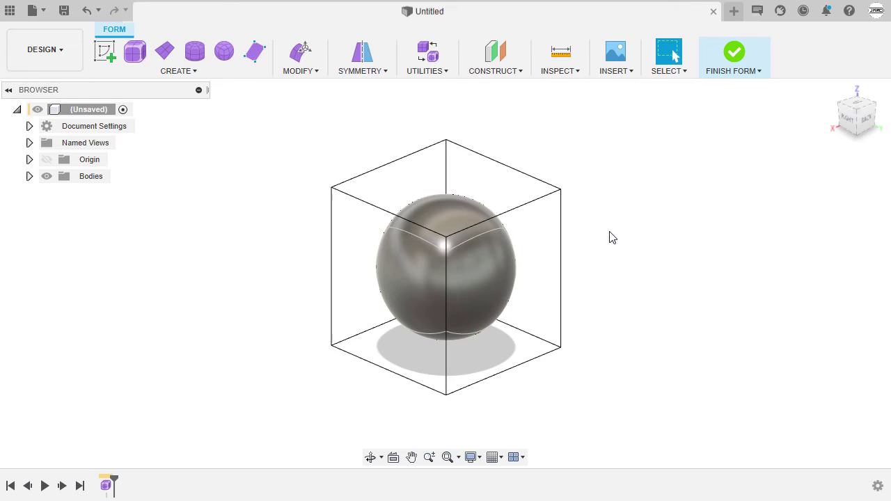
middle_click_drag(610, 237, 648, 234, "shift")
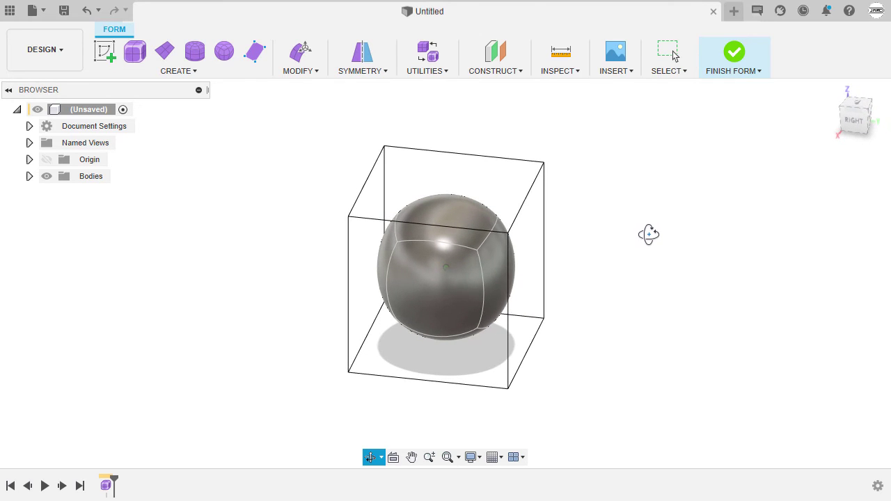
key("Escape")
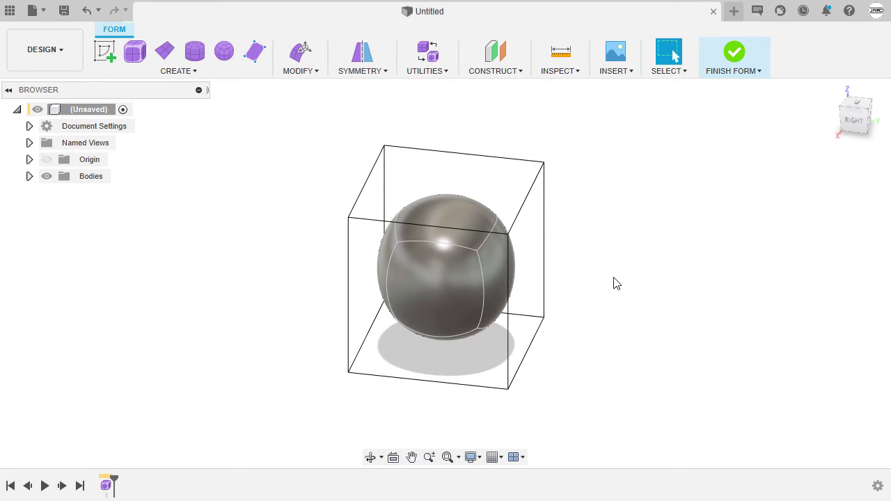
middle_click_drag(613, 283, 646, 266, "shift")
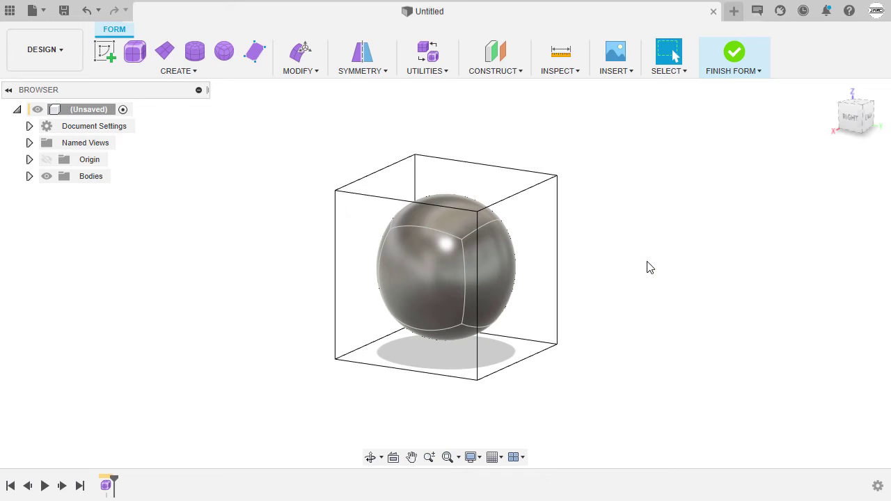
middle_click_drag(583, 255, 566, 261, "shift")
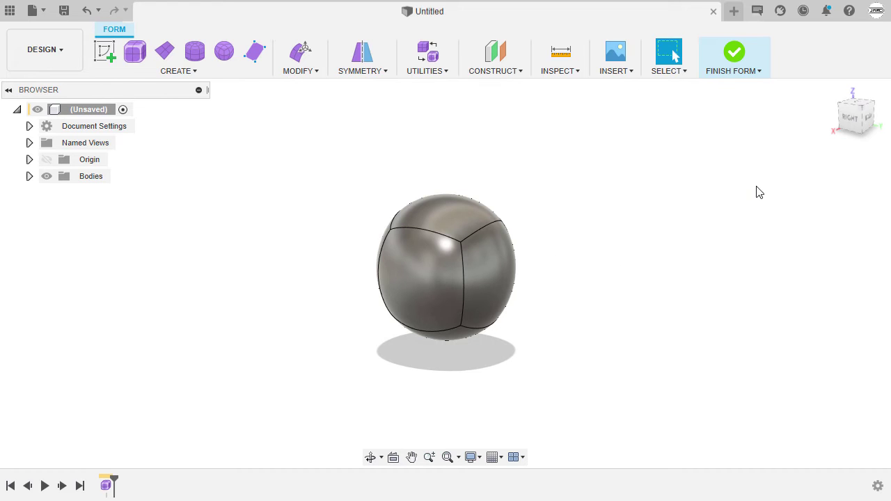
middle_click_drag(734, 188, 783, 194, "shift")
left_click(851, 122)
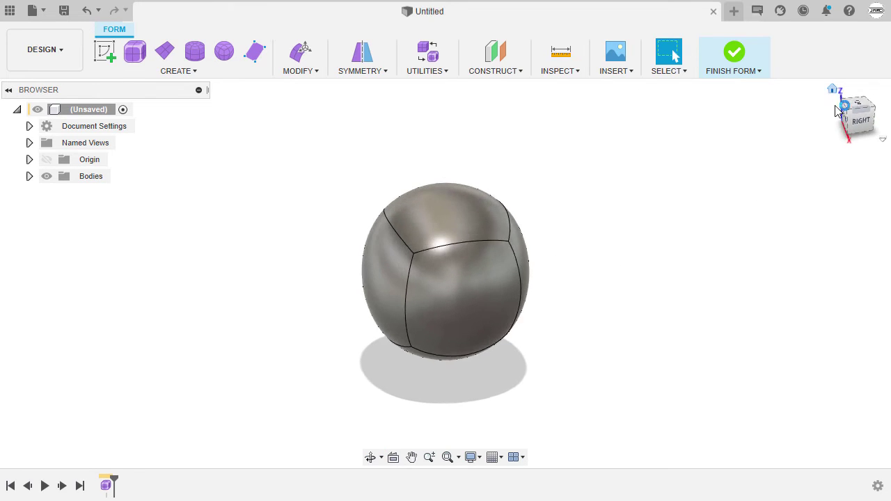
left_click(851, 121)
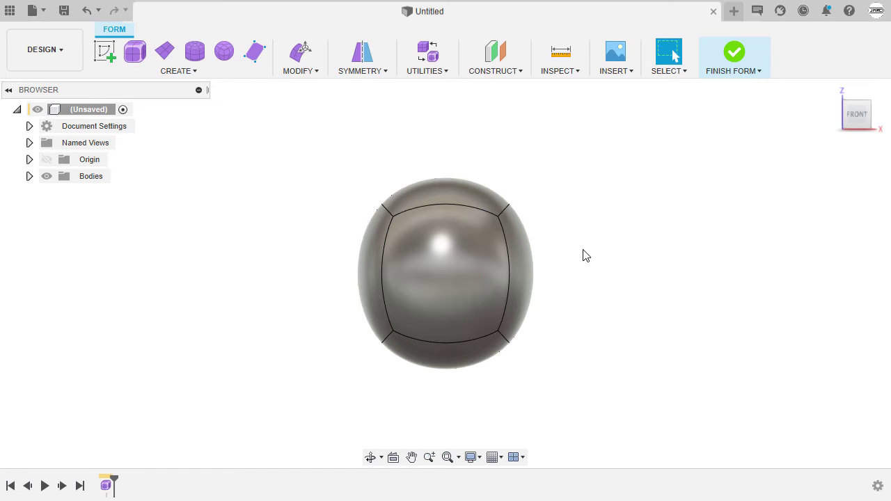
key("ctrl+a")
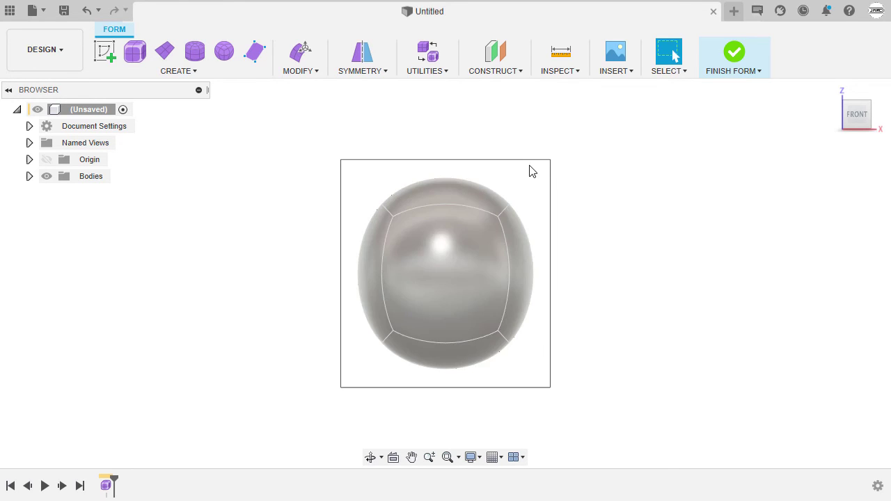
middle_click_drag(529, 171, 566, 134, "shift")
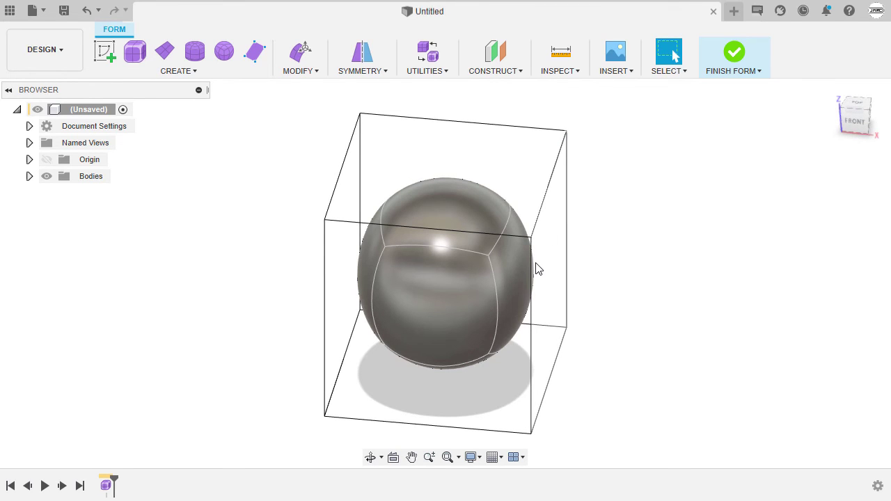
- Show the body in box display (Alt+1) and check the side and horizontal edge loops
key("alt+1")
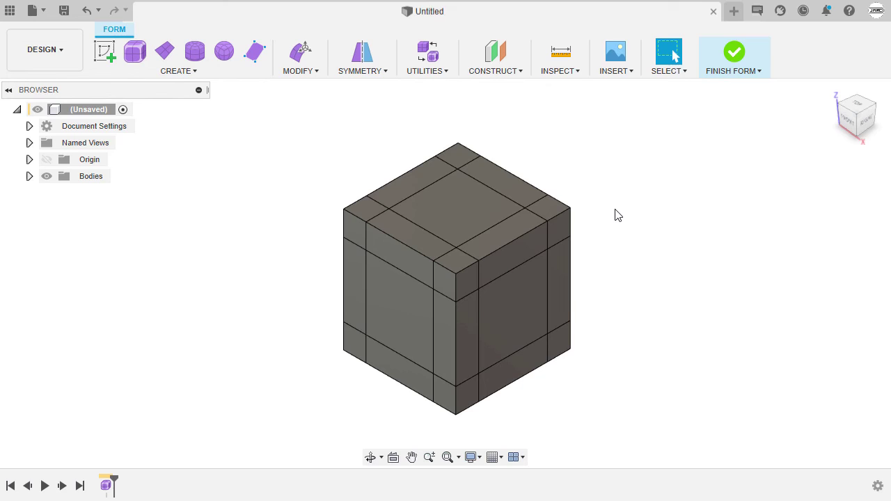
double_click(515, 213)
double_click(511, 274)
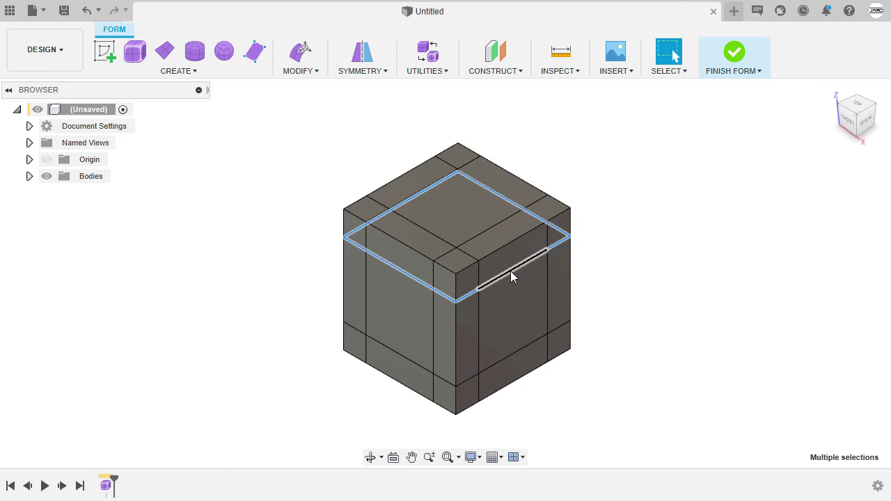
left_click(645, 224)
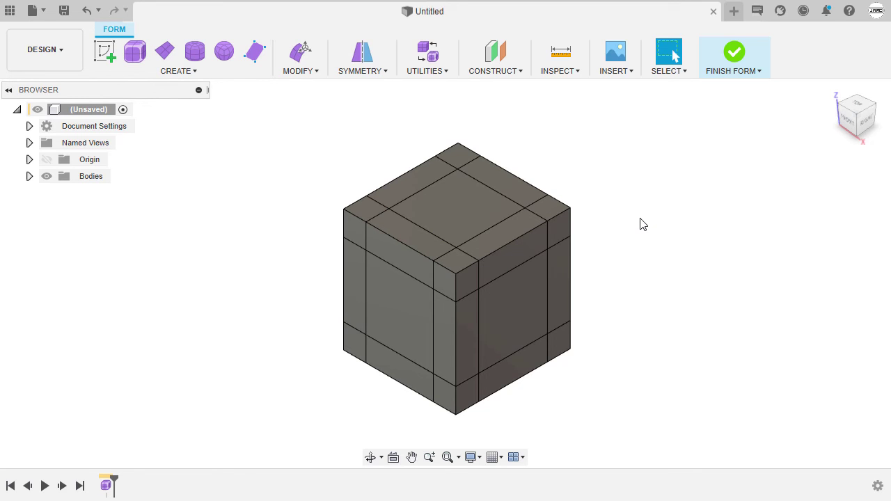
- Switch to smooth display (Alt+3), orbit around the rounded cube, and return to the Home view
key("alt+3")
middle_click_drag(643, 224, 710, 193, "shift")
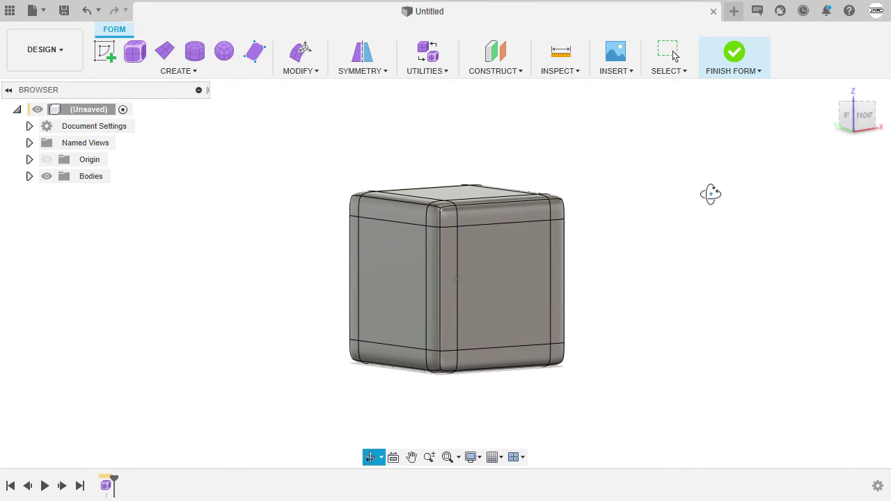
middle_click_drag(696, 237, 625, 253, "shift")
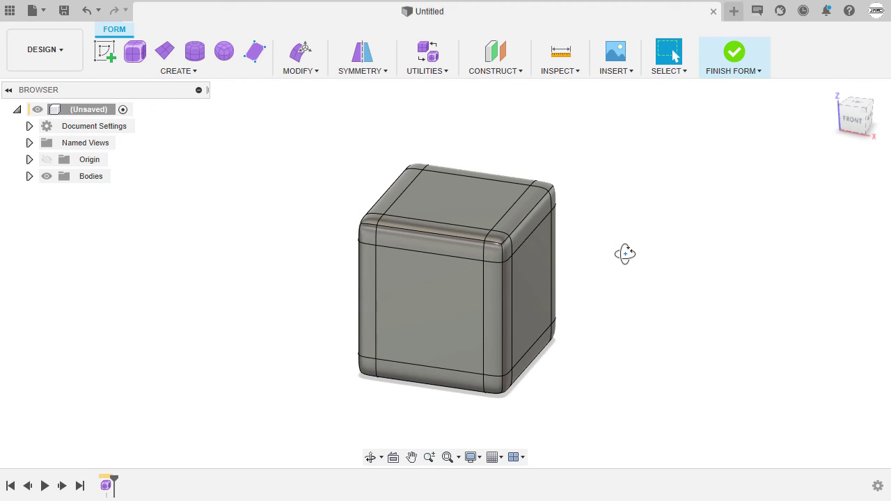
left_click(833, 89)
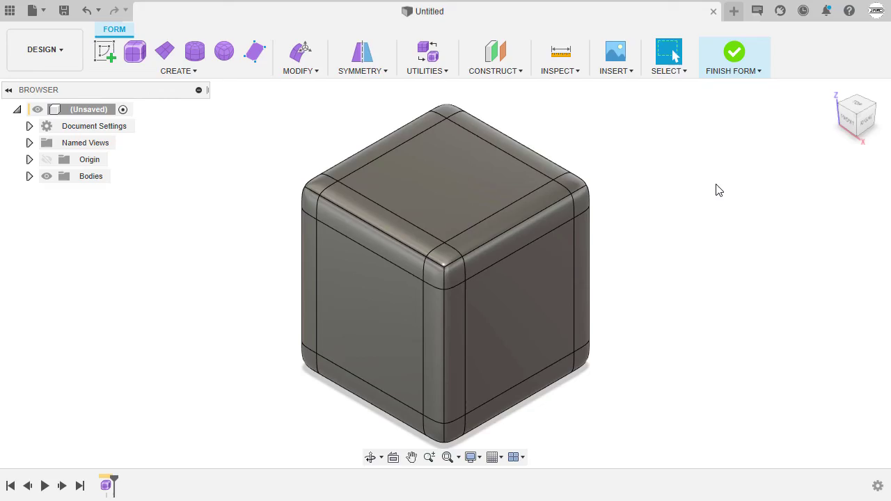